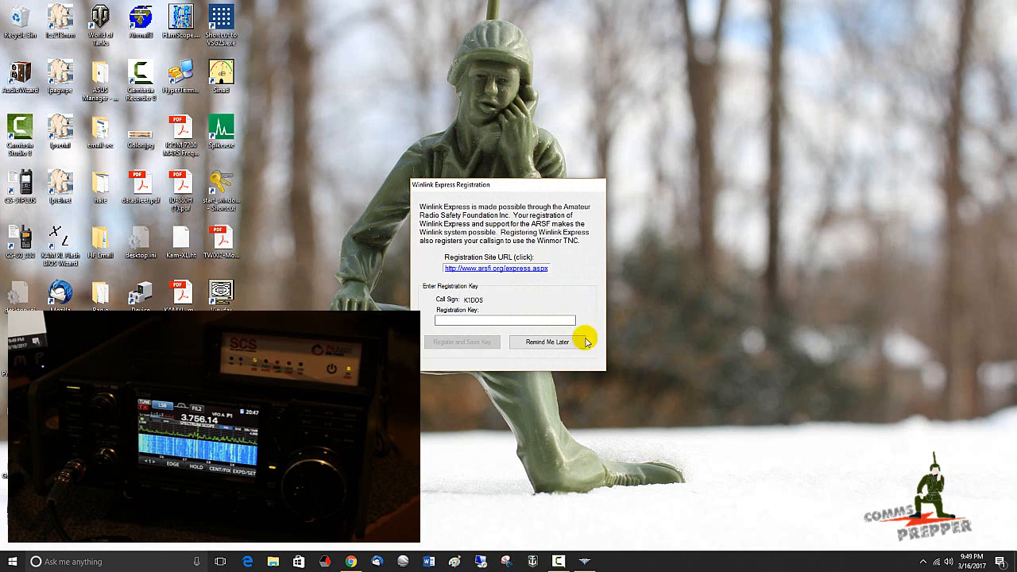
{"action": "left_click", "coordinate": [576, 345]}
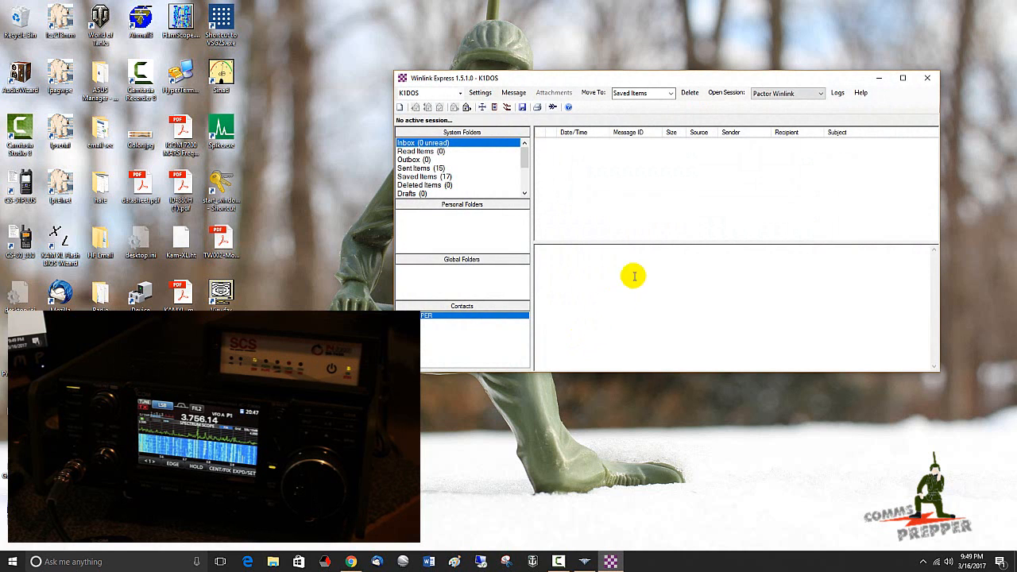
{"action": "left_click_drag", "start_coordinate": [736, 79], "coordinate": [713, 75]}
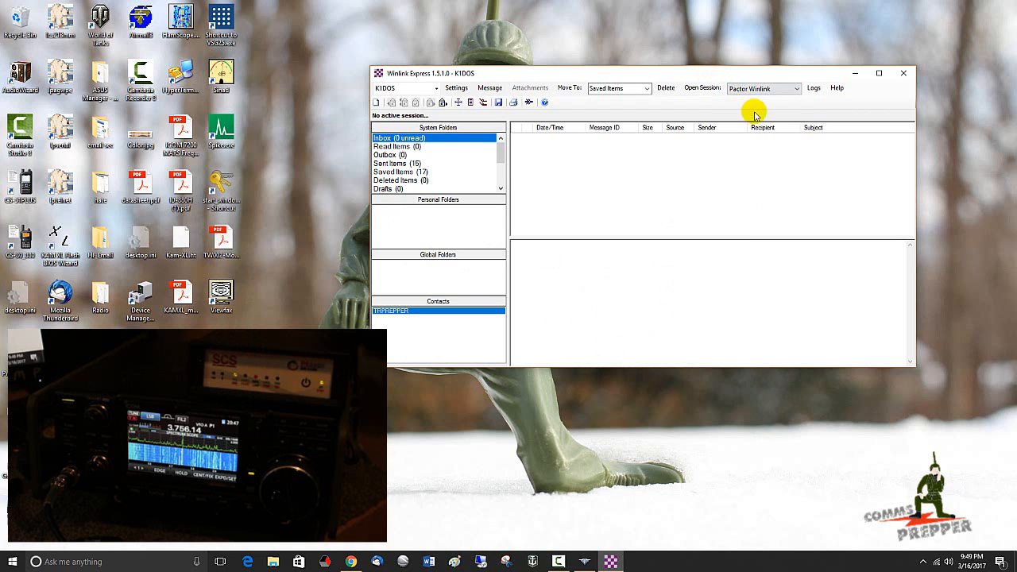
{"action": "left_click", "coordinate": [377, 101]}
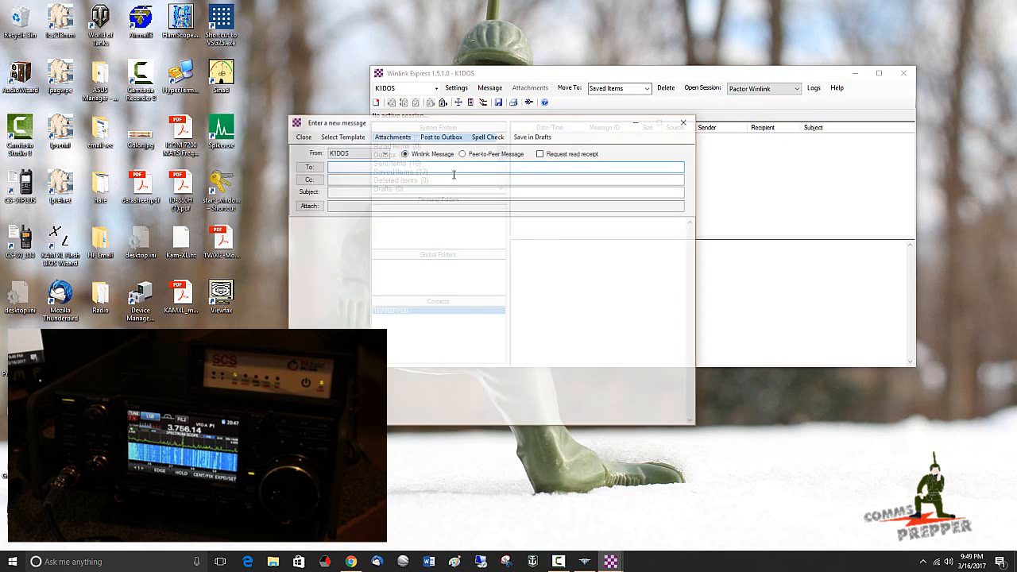
{"action": "left_click", "coordinate": [308, 166]}
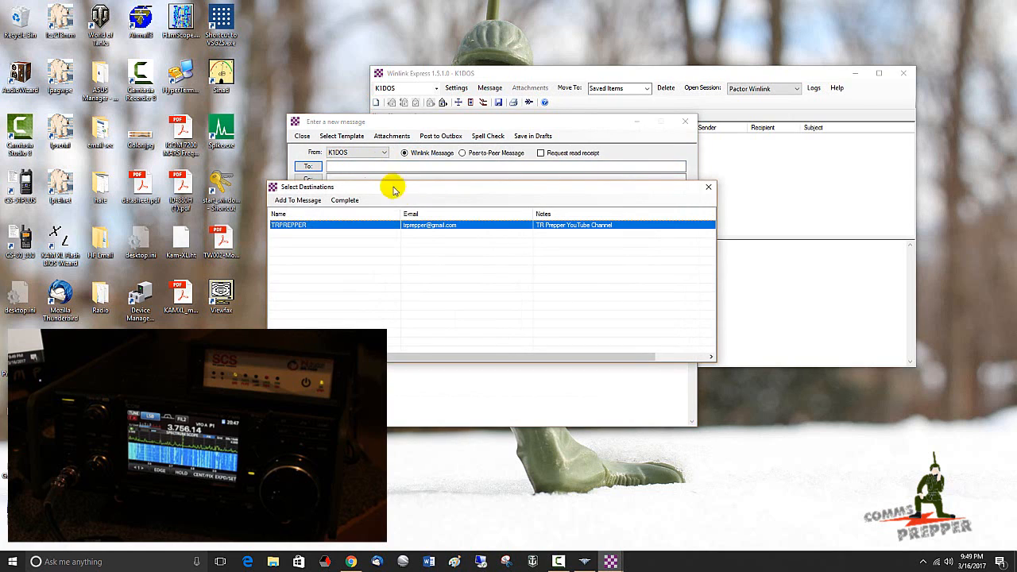
{"action": "double_click", "coordinate": [365, 228]}
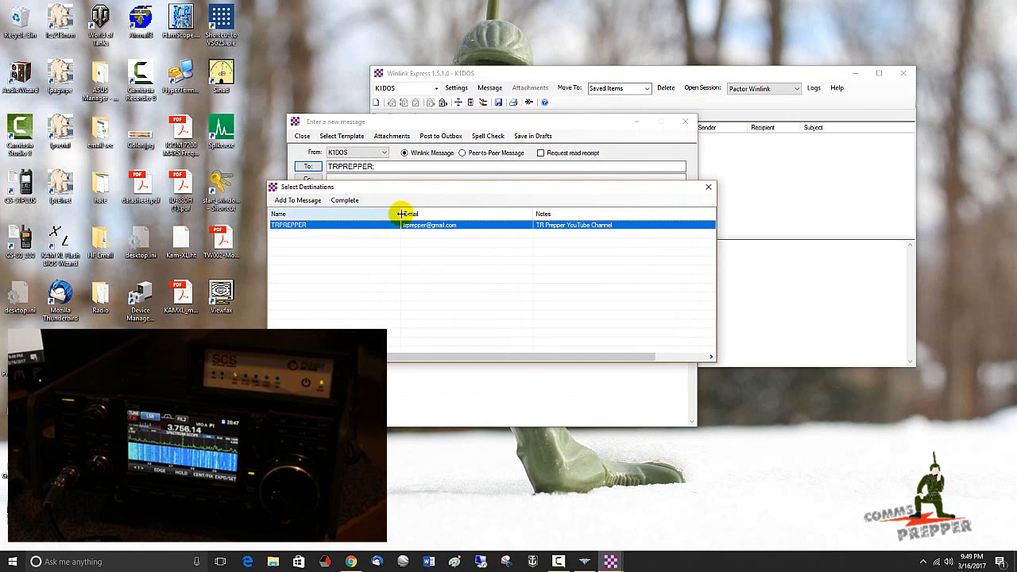
{"action": "left_click", "coordinate": [314, 201]}
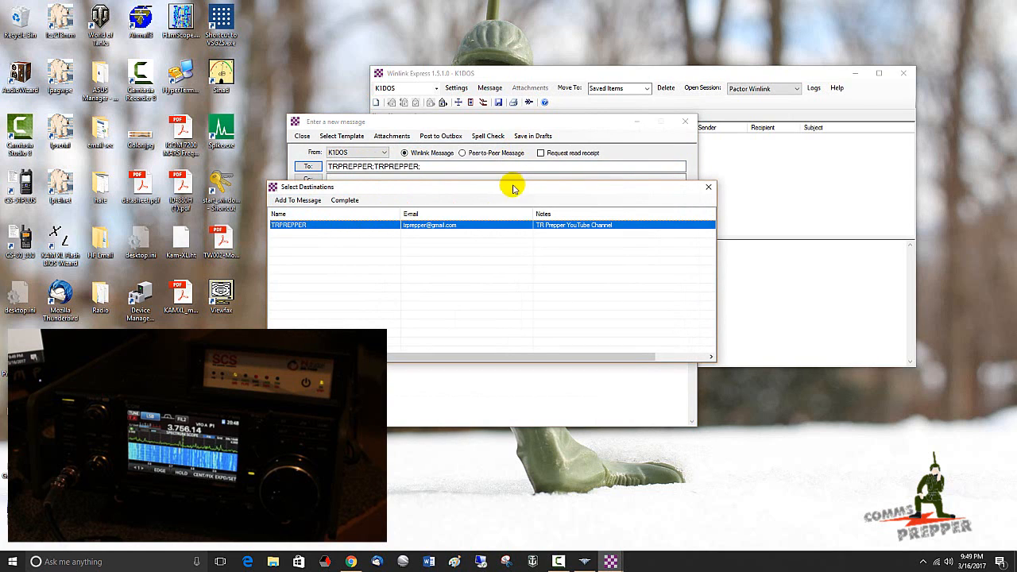
{"action": "left_click", "coordinate": [707, 190]}
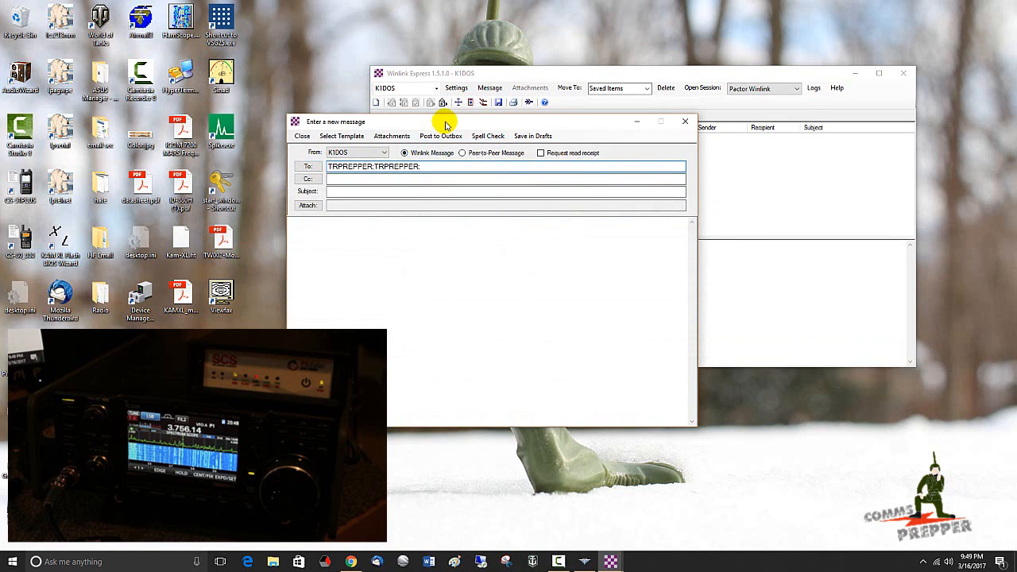
{"action": "left_click_drag", "start_coordinate": [442, 121], "coordinate": [570, 110]}
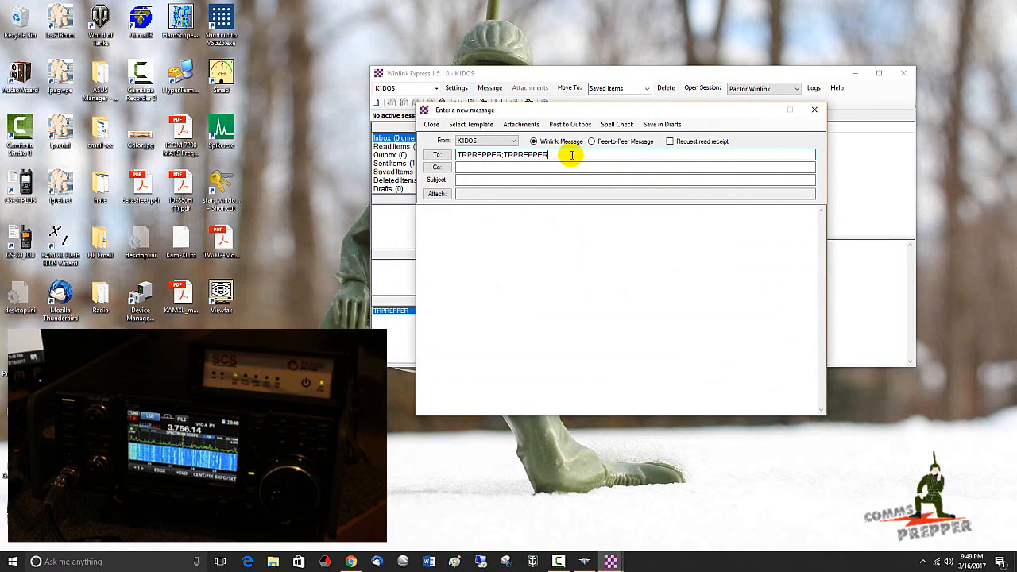
{"action": "key", "text": "BackSpace"}
{"action": "key", "text": "BackSpace"}
{"action": "key", "text": "BackSpace"}
{"action": "key", "text": "BackSpace"}
{"action": "key", "text": "BackSpace"}
{"action": "key", "text": "BackSpace"}
{"action": "key", "text": "BackSpace"}
{"action": "key", "text": "BackSpace"}
{"action": "key", "text": "BackSpace"}
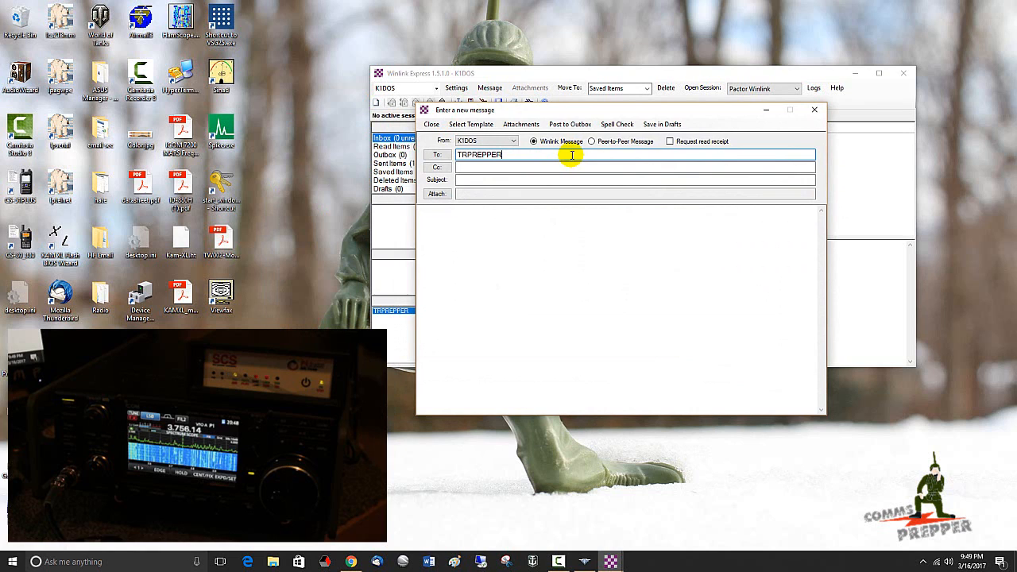
Step: Enter the subject 'Test Email' and a one-line test body for the video
{"action": "left_click", "coordinate": [525, 181]}
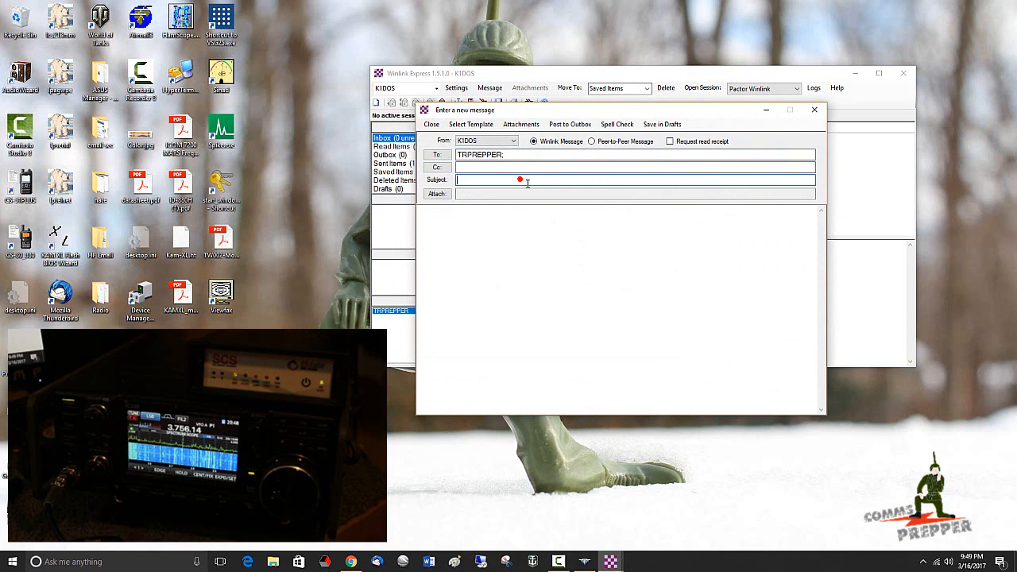
{"action": "type", "text": "Test"}
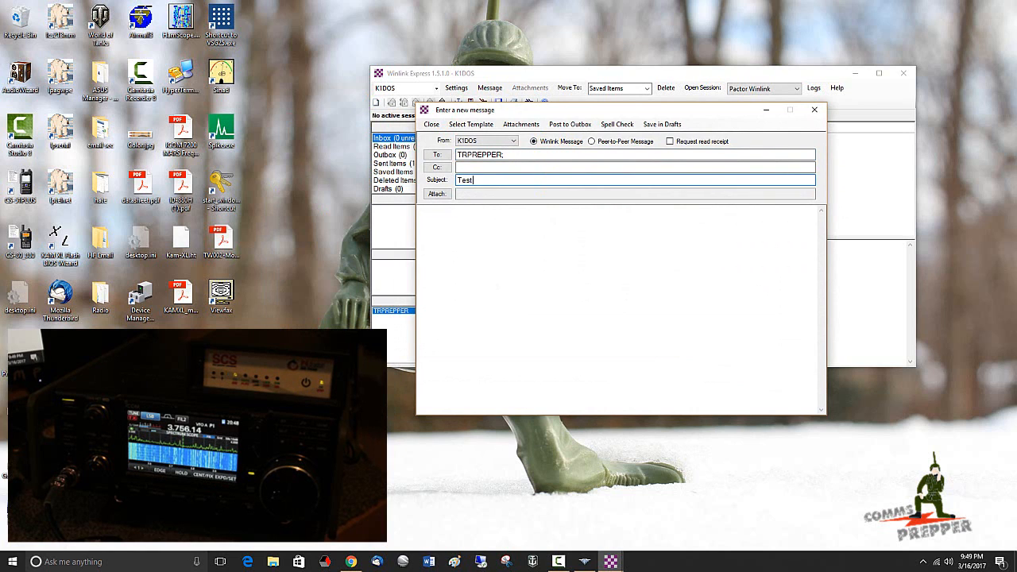
{"action": "type", "text": " Email"}
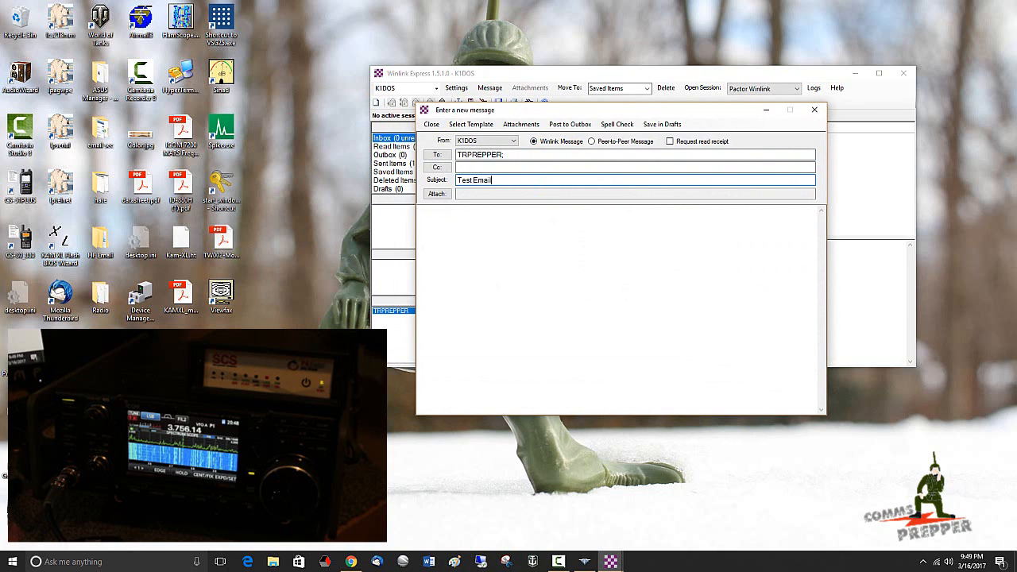
{"action": "left_click", "coordinate": [533, 211]}
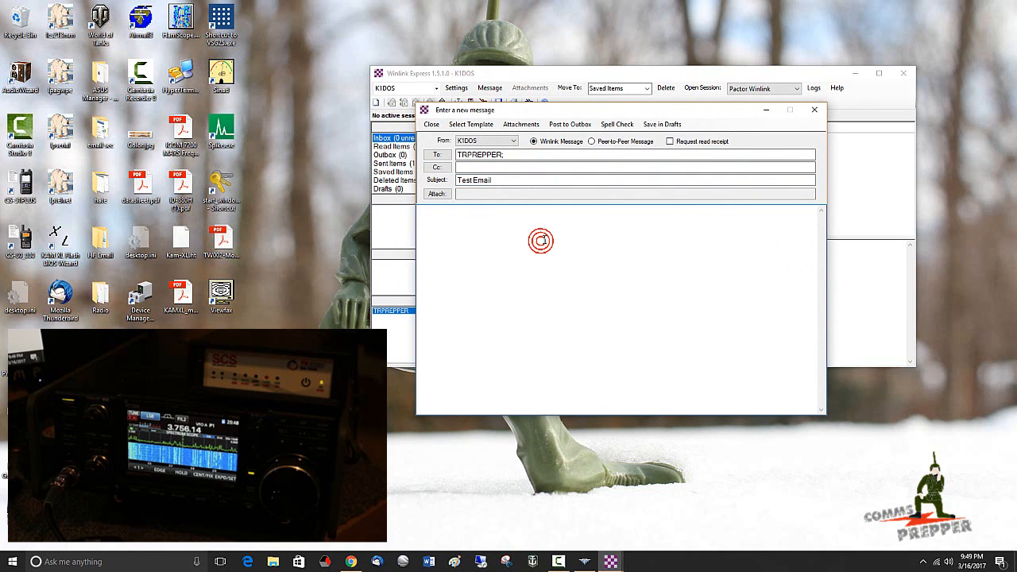
{"action": "type", "text": "This is a te"}
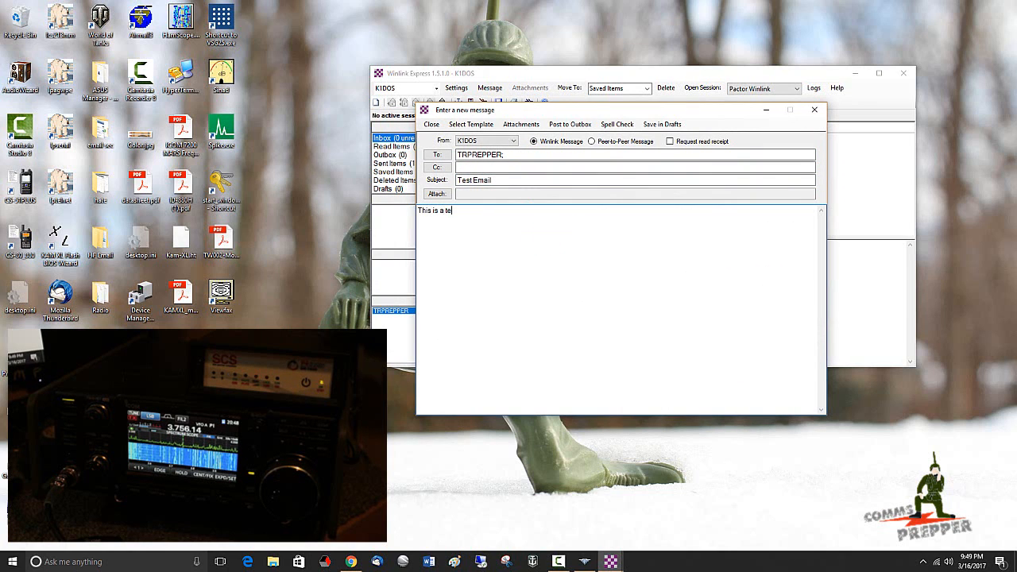
{"action": "type", "text": "st"}
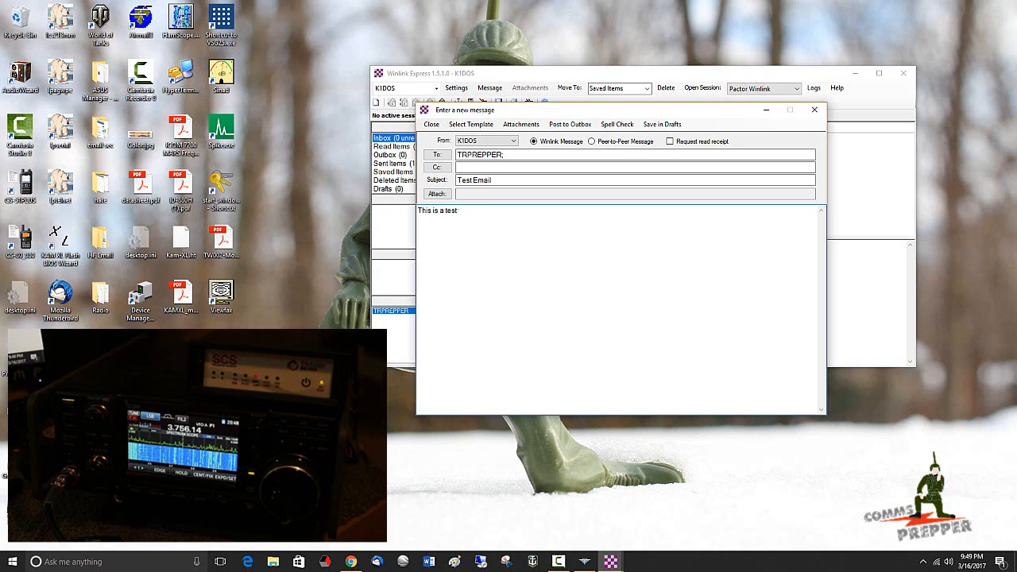
{"action": "type", "text": " for the video."}
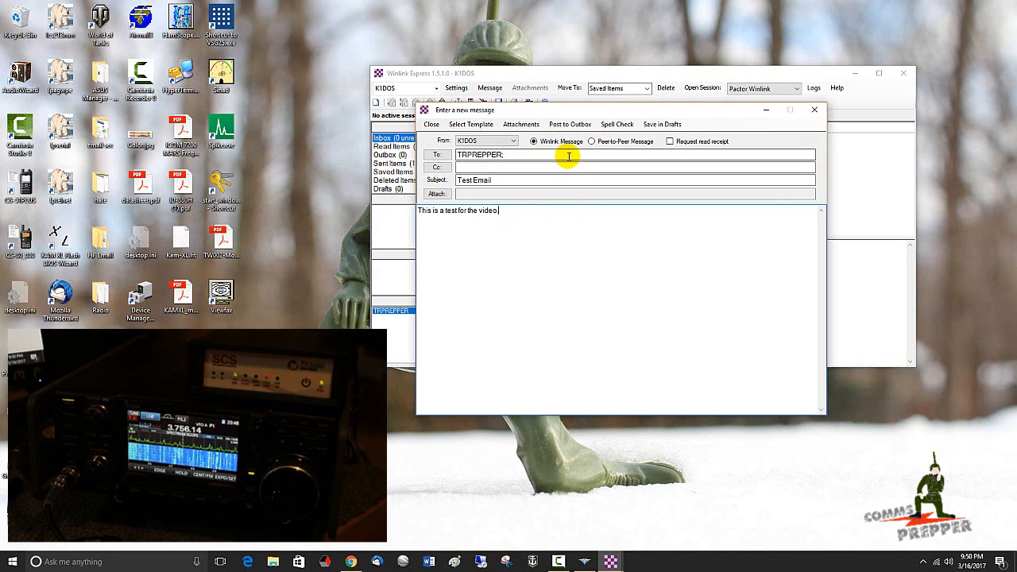
Step: Post the message to the Outbox and keep Pactor Winlink as the session type
{"action": "left_click", "coordinate": [570, 124]}
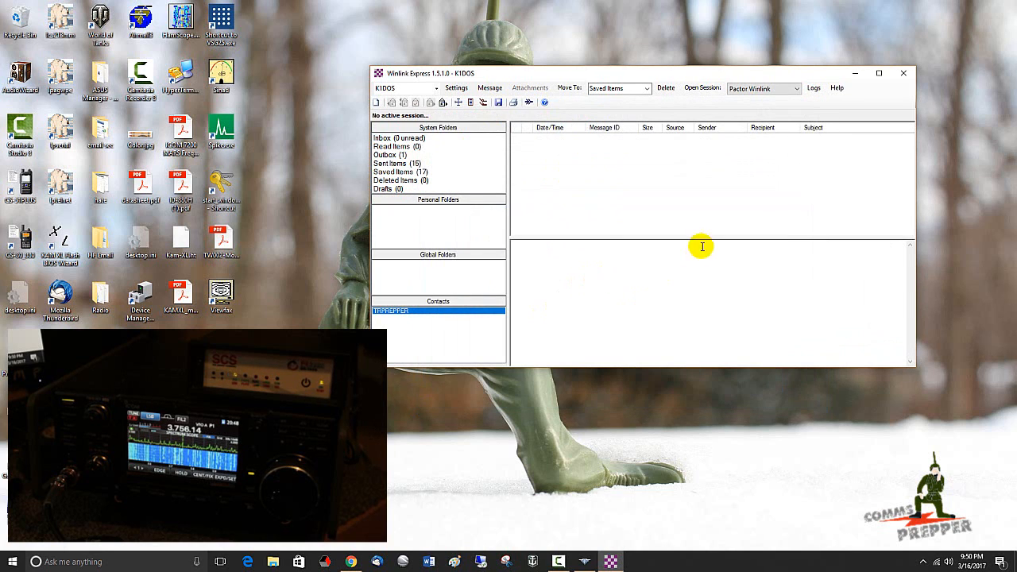
{"action": "left_click", "coordinate": [796, 89]}
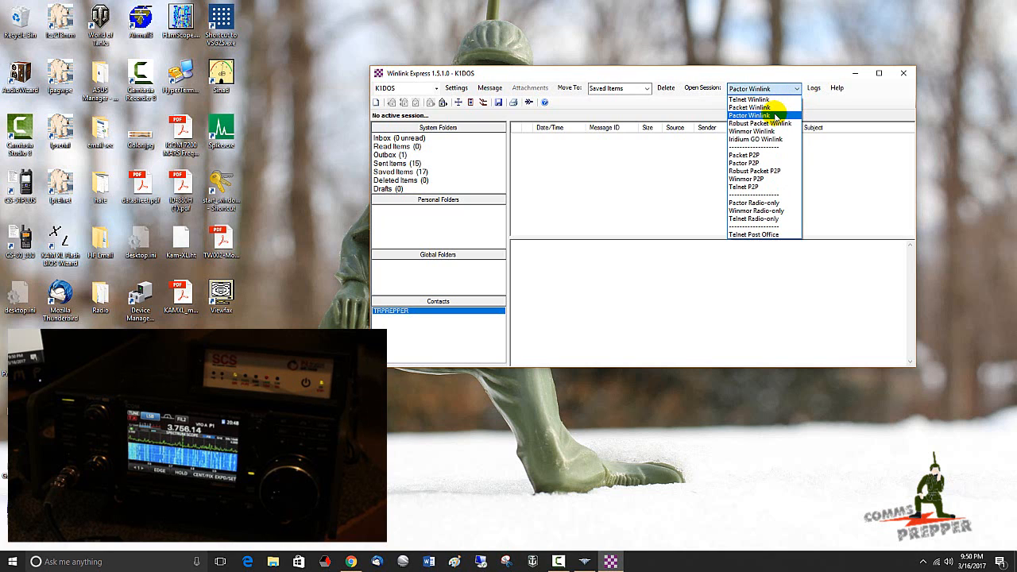
{"action": "left_click", "coordinate": [776, 117]}
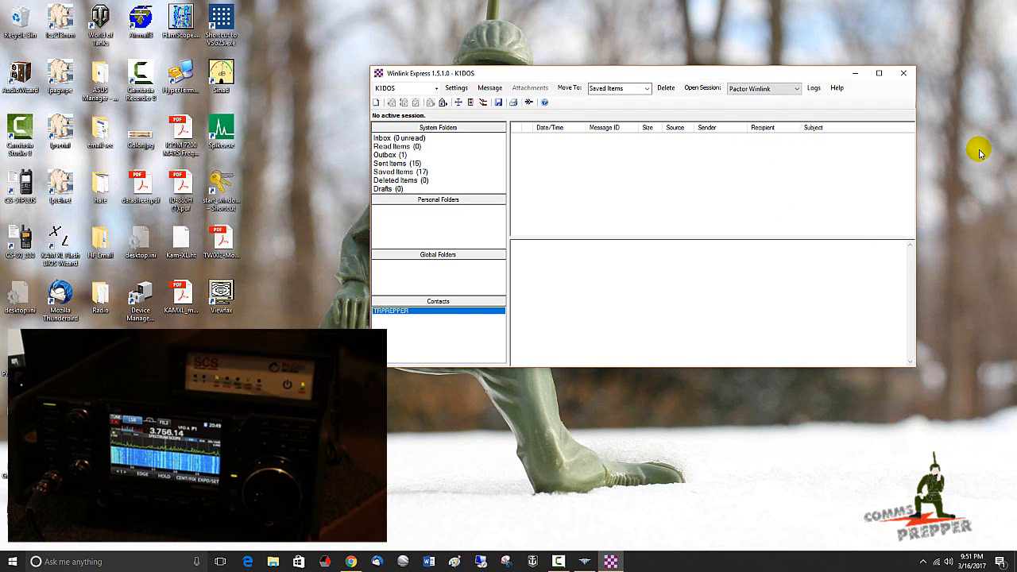
Step: Launch the Pactor Winlink session window with the modem initialized
{"action": "left_click", "coordinate": [715, 93]}
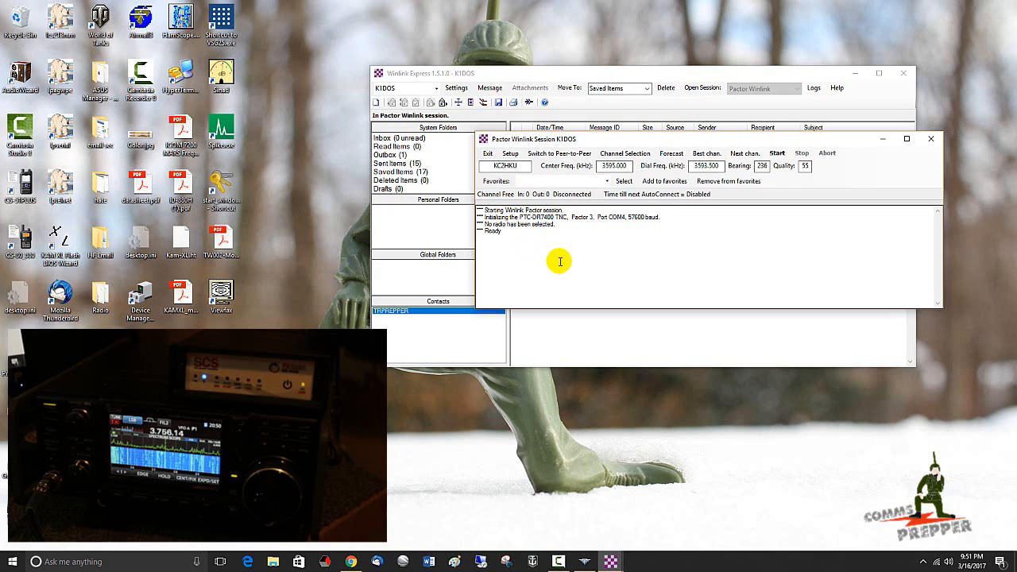
Step: Choose relay station W1EO at 3597.900 kHz from the HF Channel Selector
{"action": "left_click", "coordinate": [636, 154]}
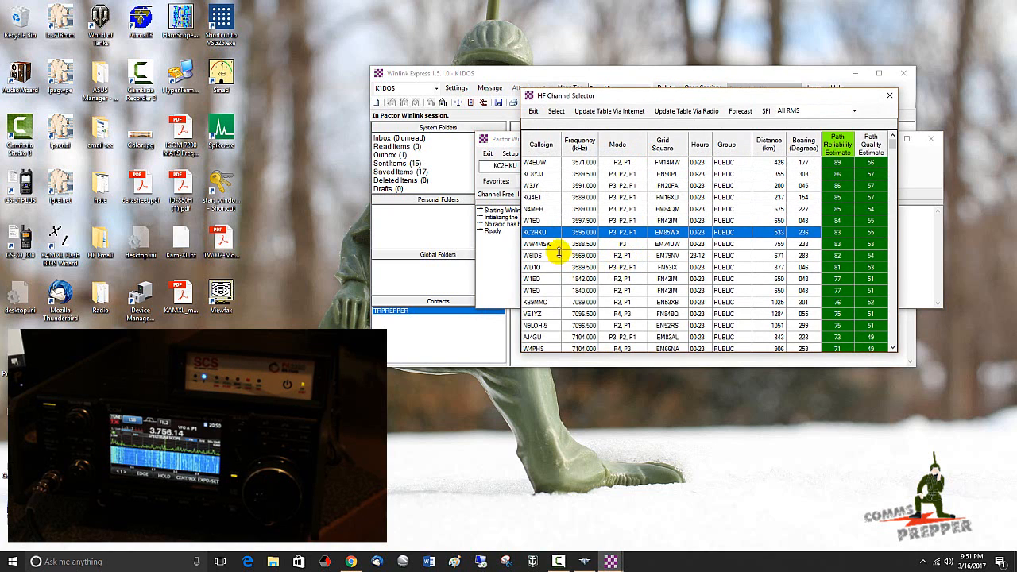
{"action": "double_click", "coordinate": [544, 222]}
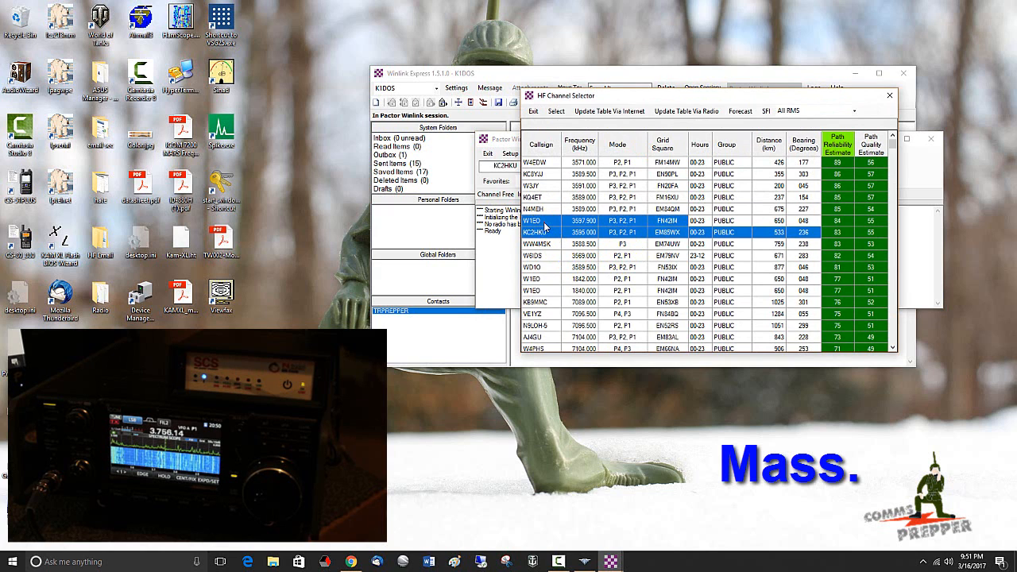